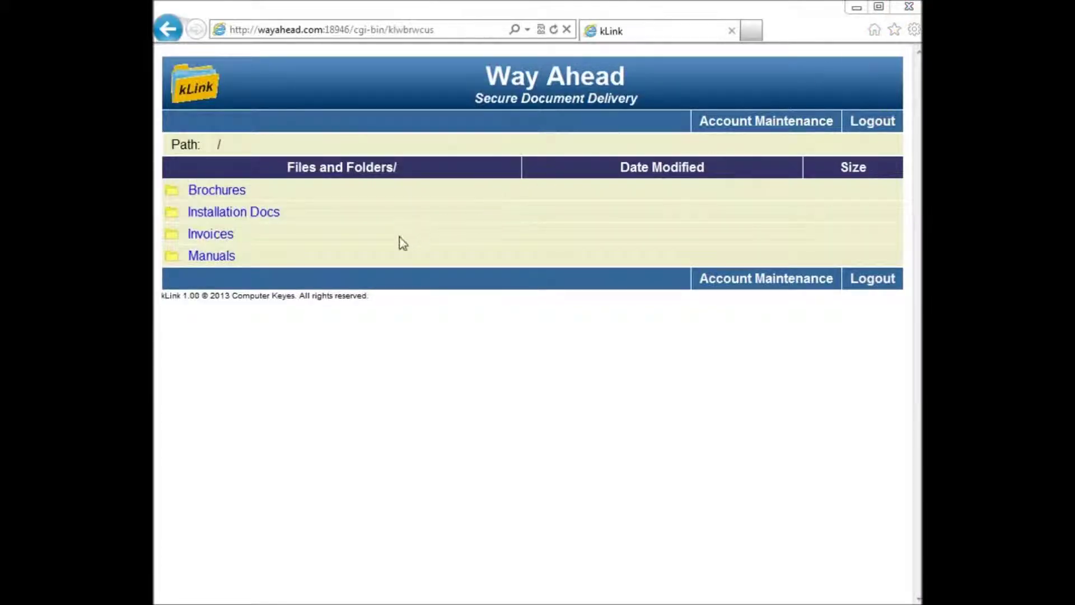
- Look through the contents of the Manuals and Brochures folders and return to the root folder
{"action": "left_click", "coordinate": [213, 256]}
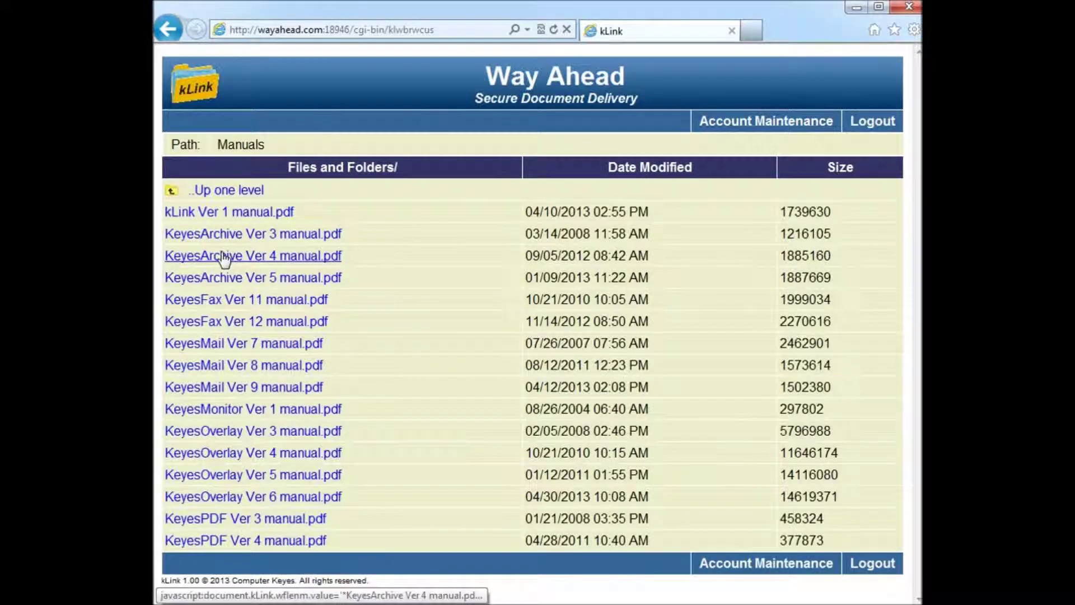
{"action": "left_click", "coordinate": [238, 194]}
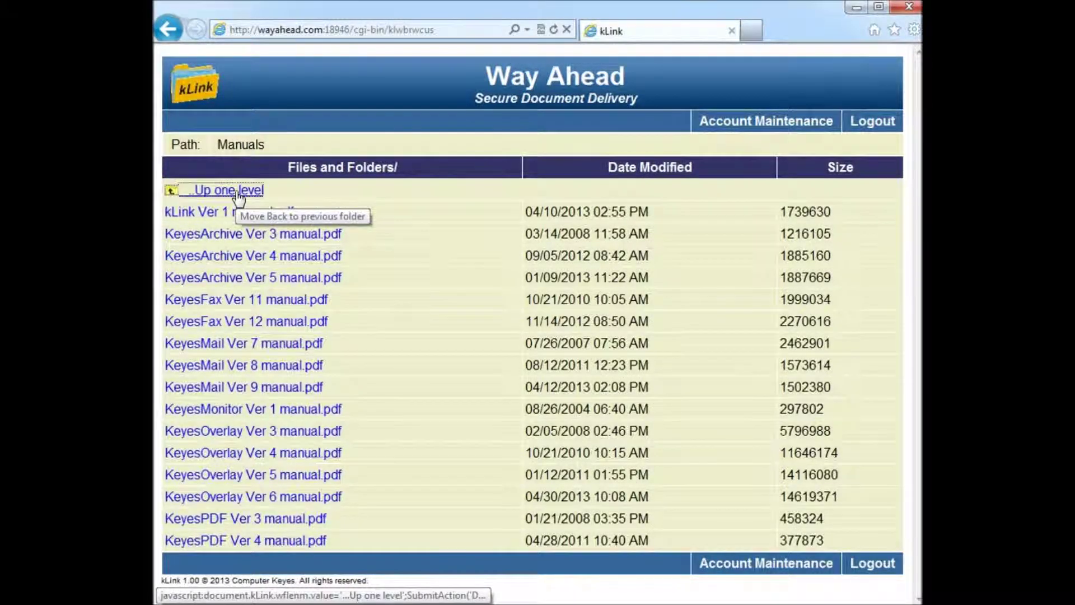
{"action": "left_click", "coordinate": [222, 192]}
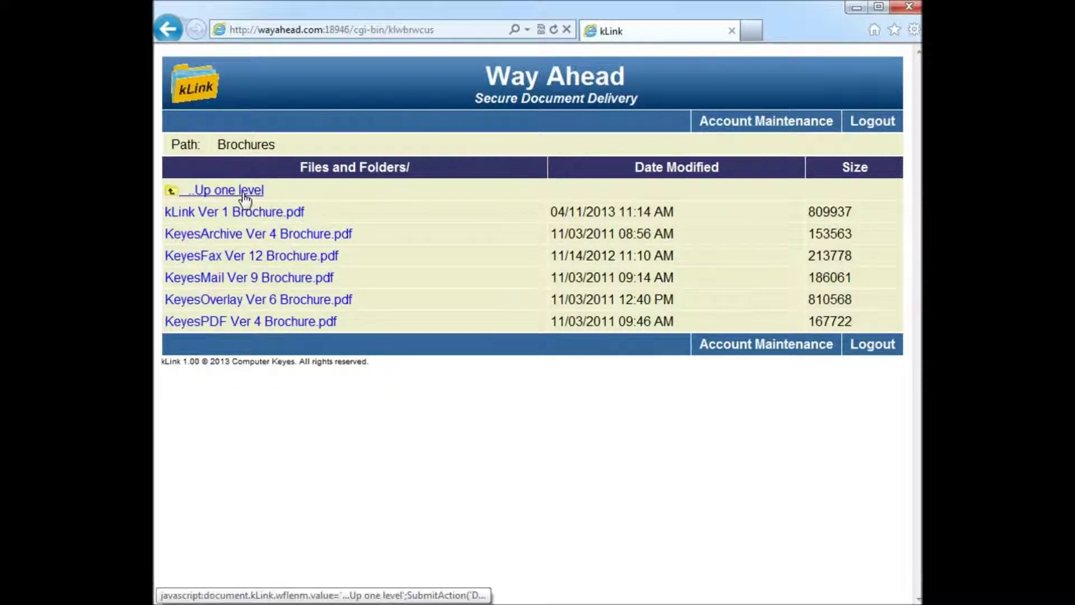
{"action": "left_click", "coordinate": [244, 193]}
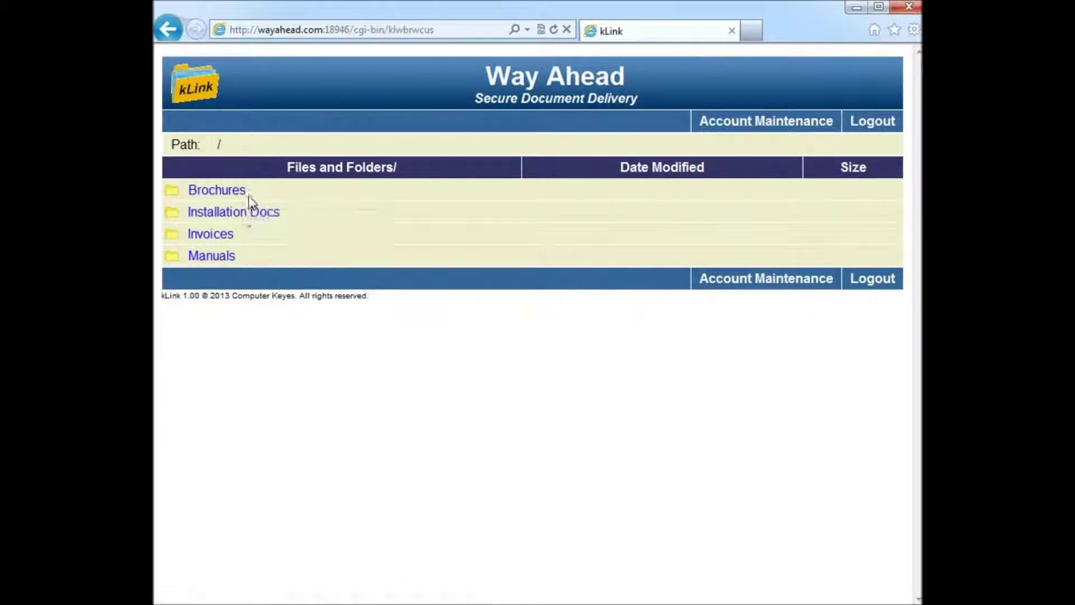
- View Sample Invoice.PDF from the Invoices/I522 folder in Adobe Reader and close the document
{"action": "left_click", "coordinate": [216, 235]}
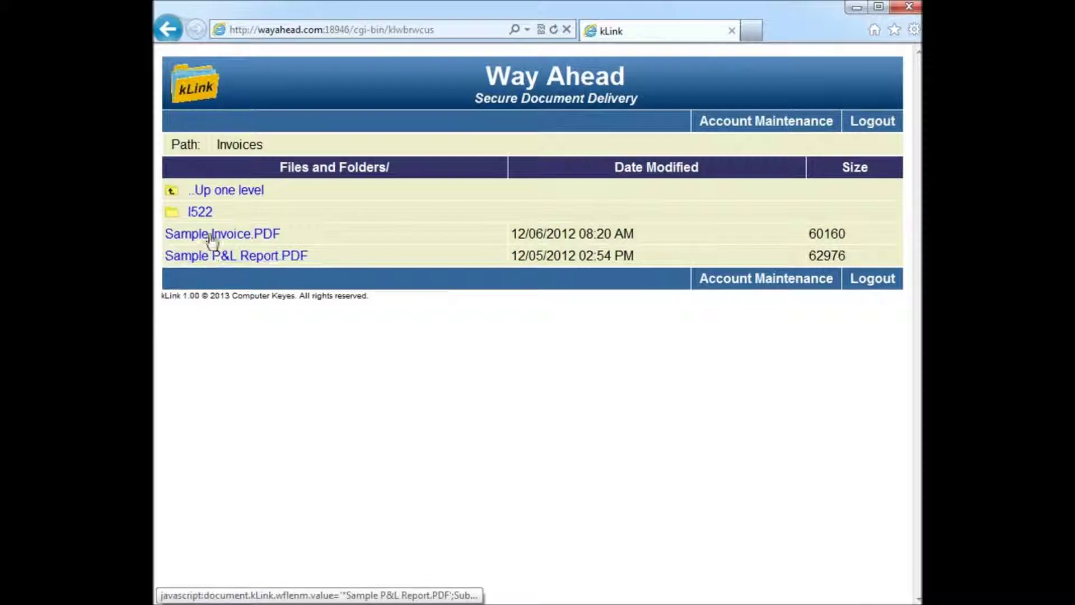
{"action": "left_click", "coordinate": [197, 211]}
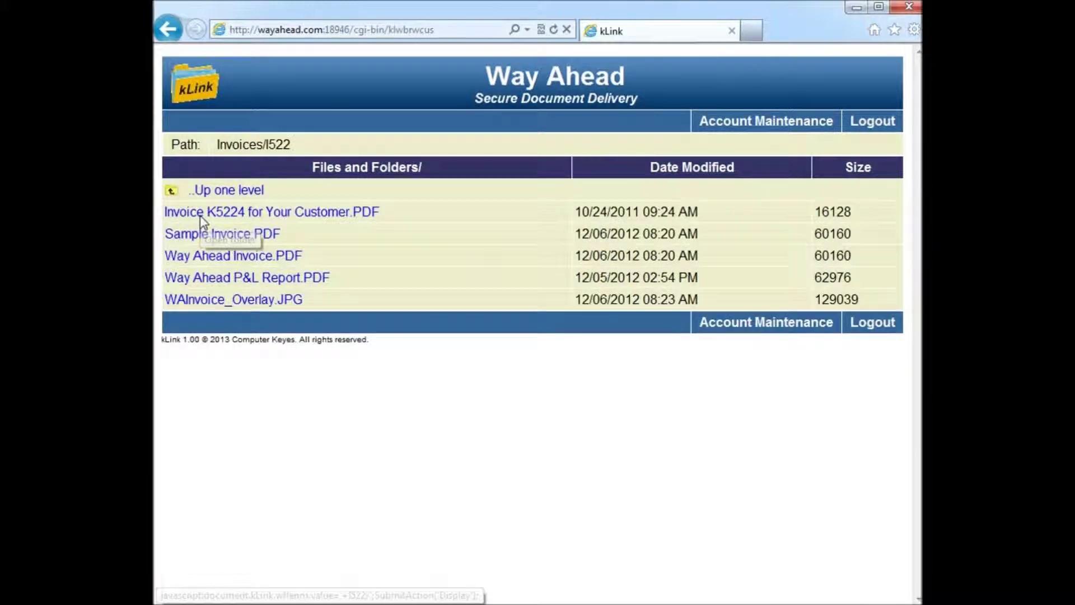
{"action": "left_click", "coordinate": [265, 235]}
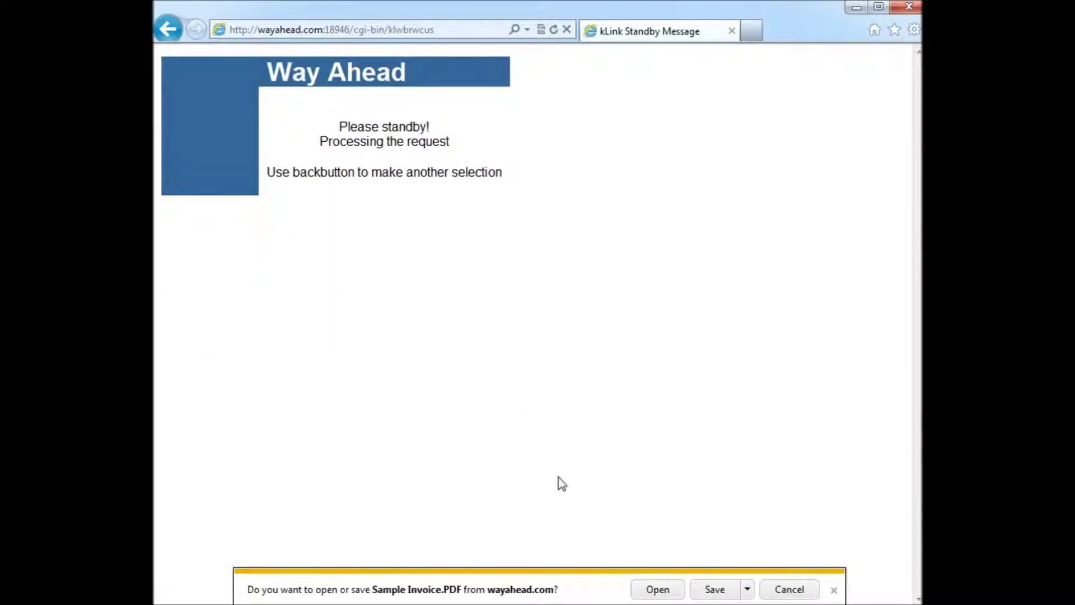
{"action": "left_click", "coordinate": [658, 590]}
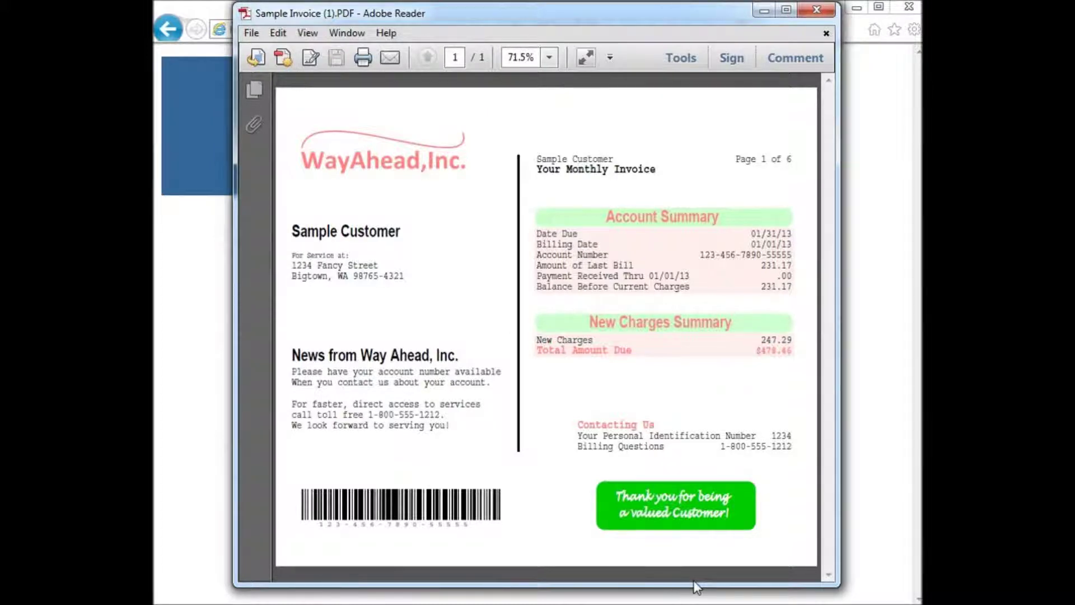
{"action": "left_click", "coordinate": [827, 16]}
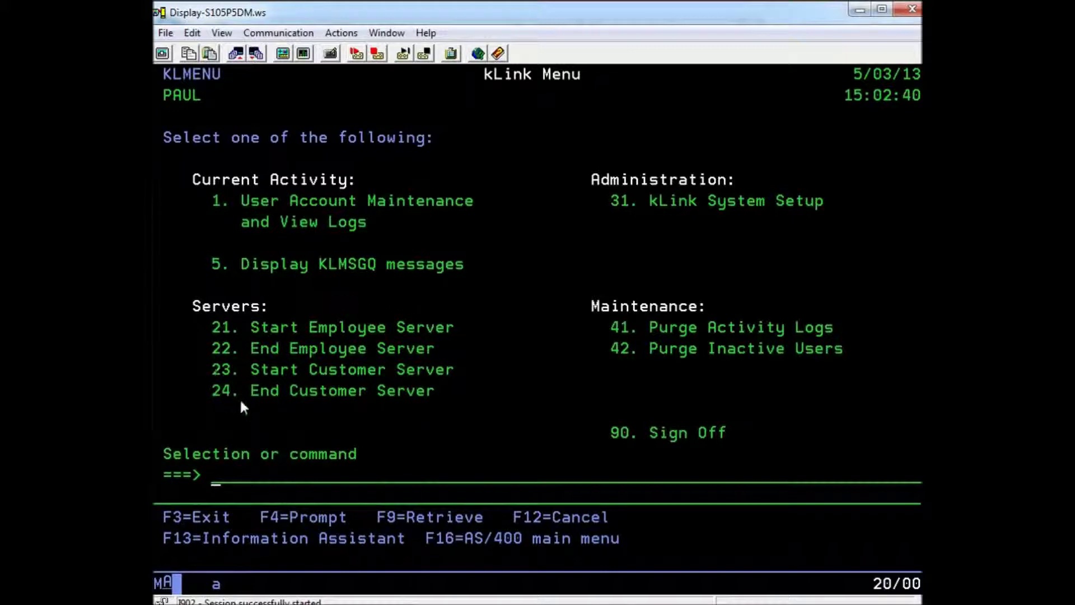
- In the 5250 terminal session, open kLink System Setup, review all its settings through the security questions, and submit the setup
{"action": "type", "text": "31"}
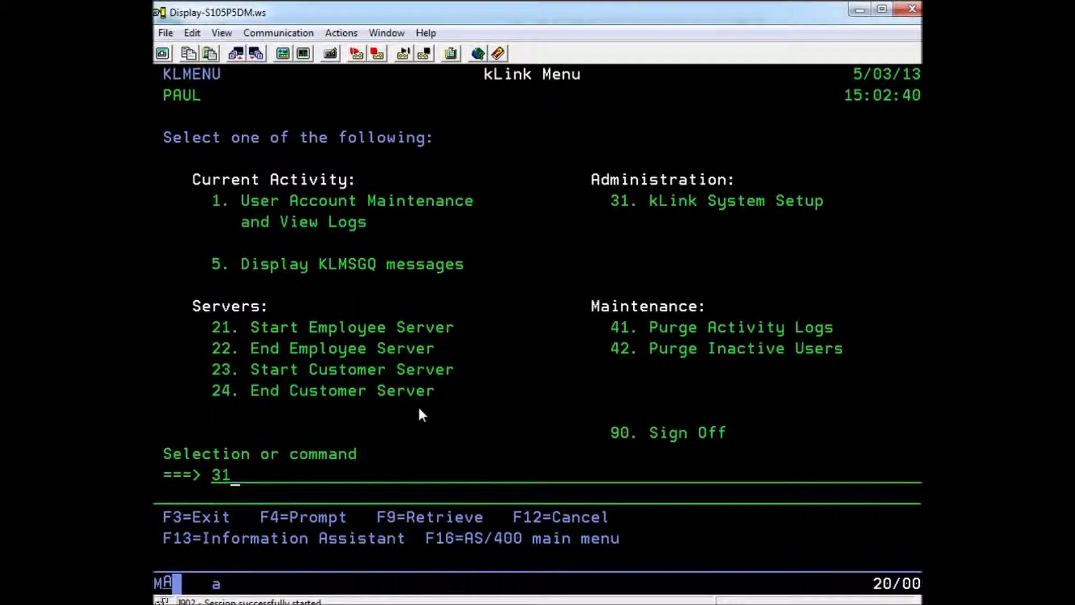
{"action": "key", "text": "Return"}
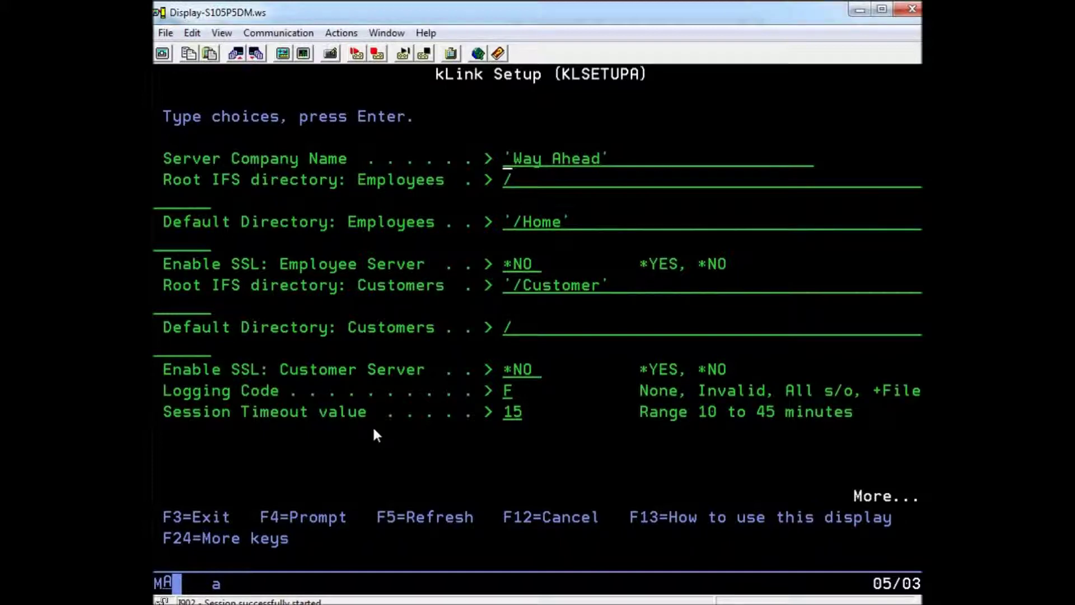
{"action": "key", "text": "Page_Down"}
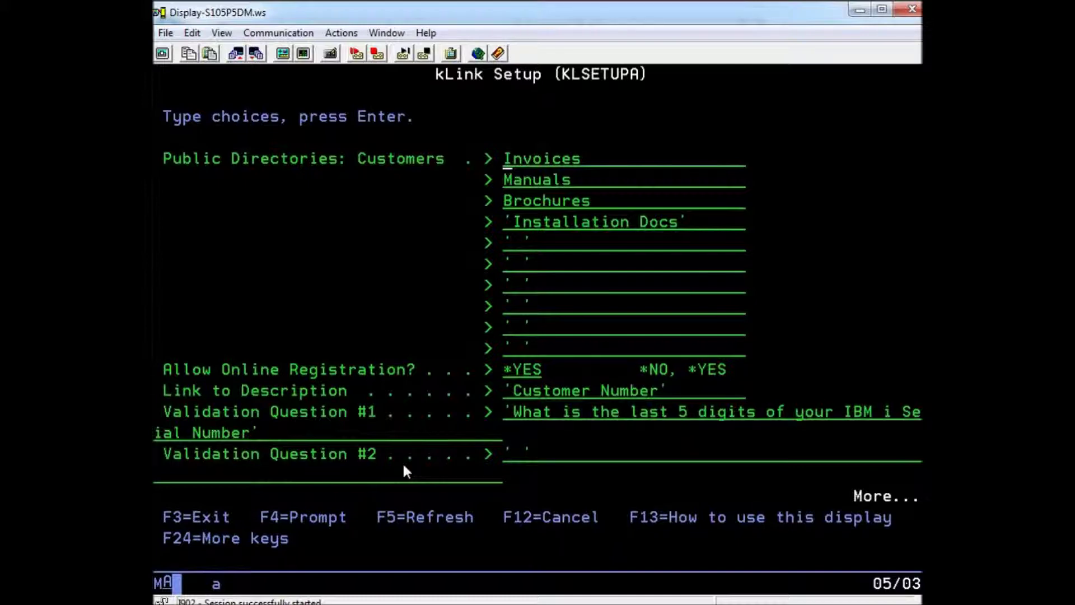
{"action": "key", "text": "Page_Down"}
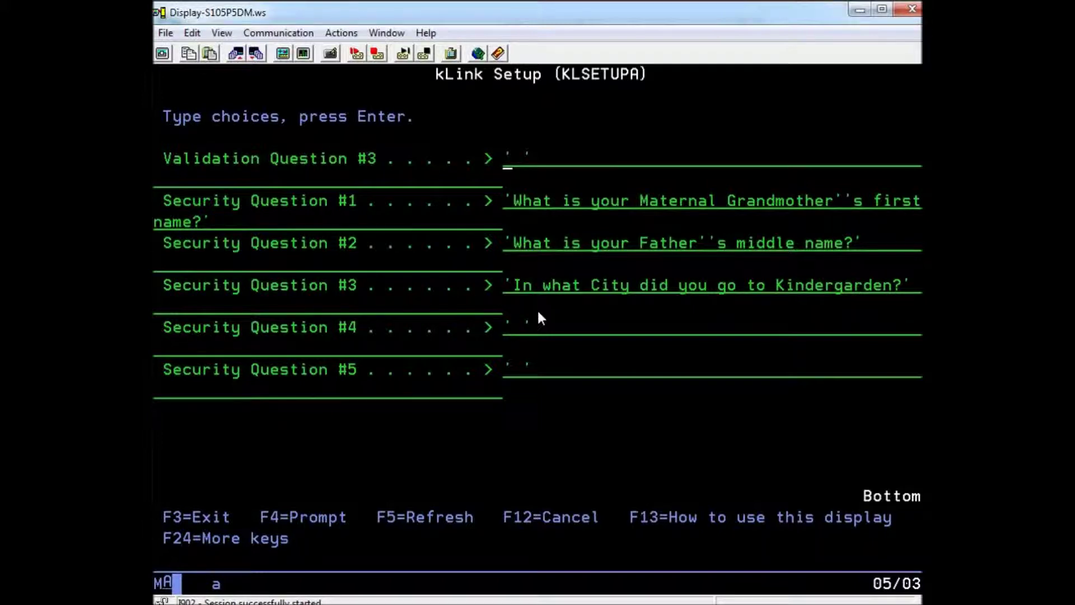
{"action": "key", "text": "Return"}
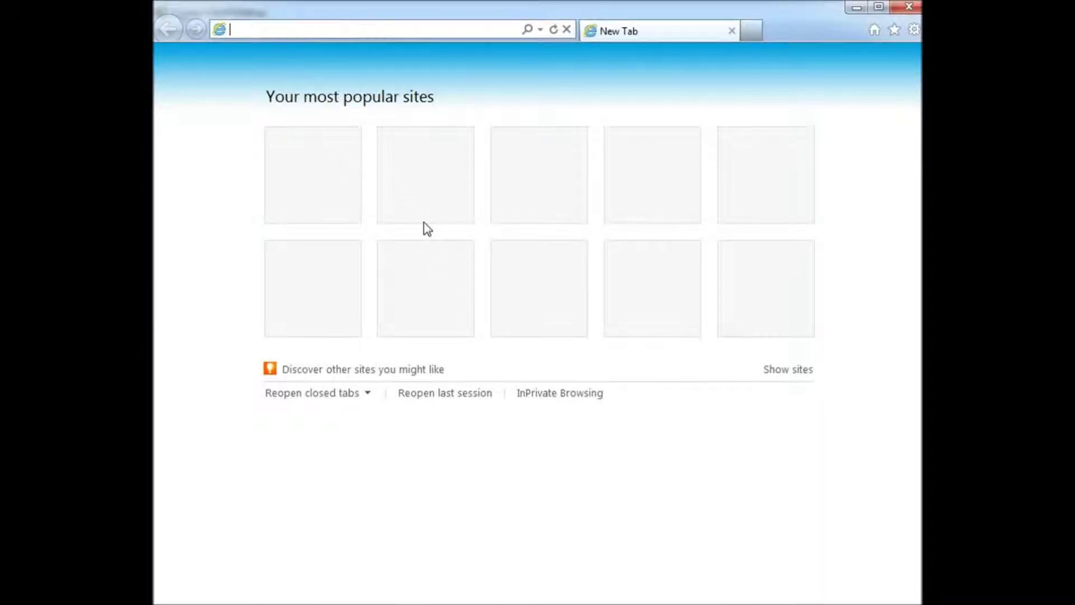
{"action": "type", "text": "http:/"}
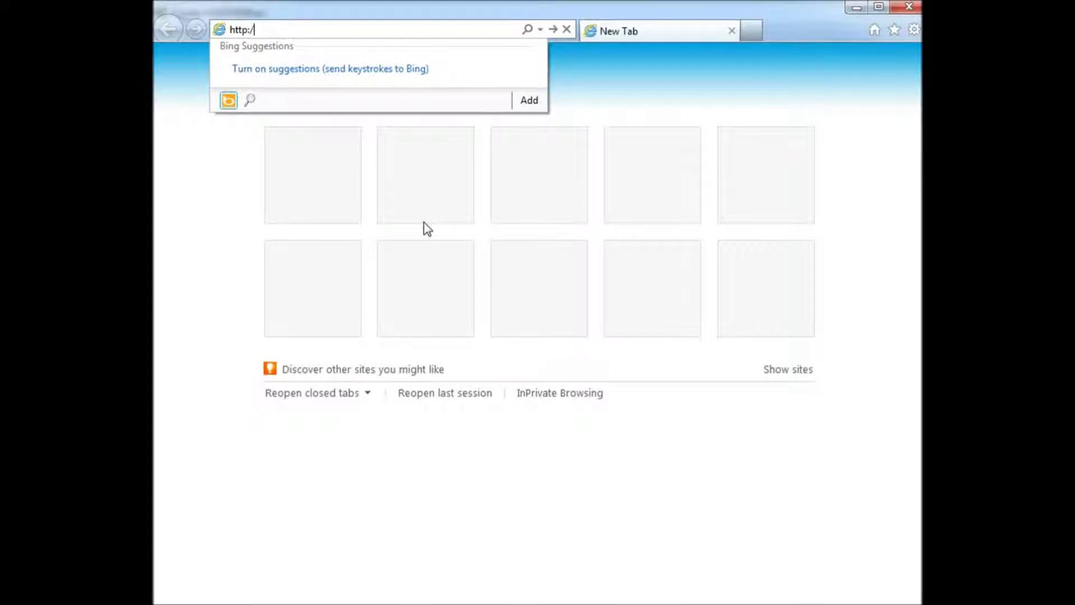
{"action": "type", "text": "/waya"}
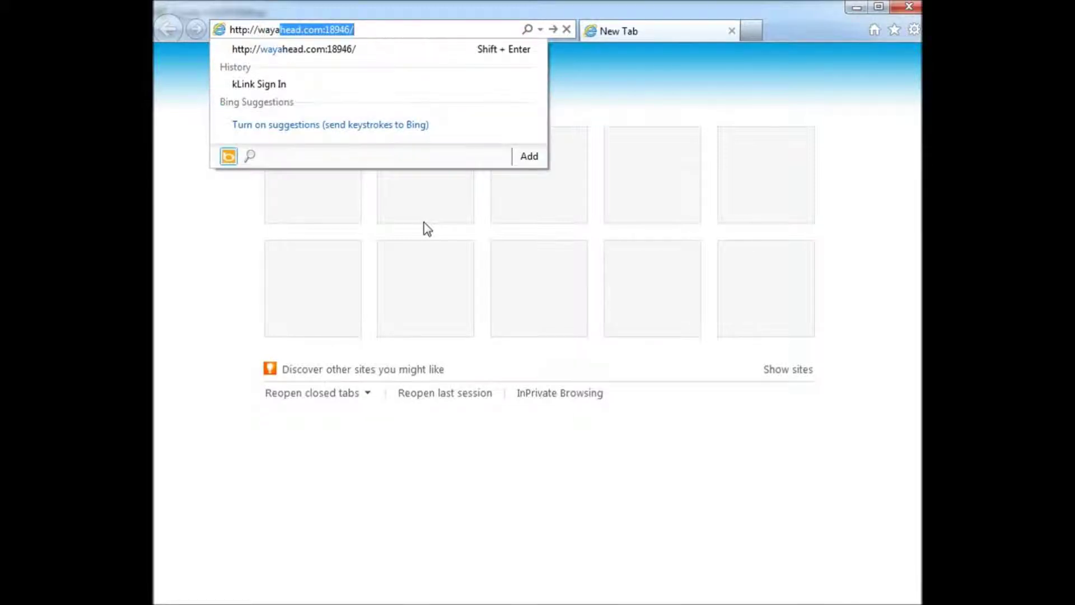
{"action": "type", "text": "head"}
{"action": "key", "text": "End"}
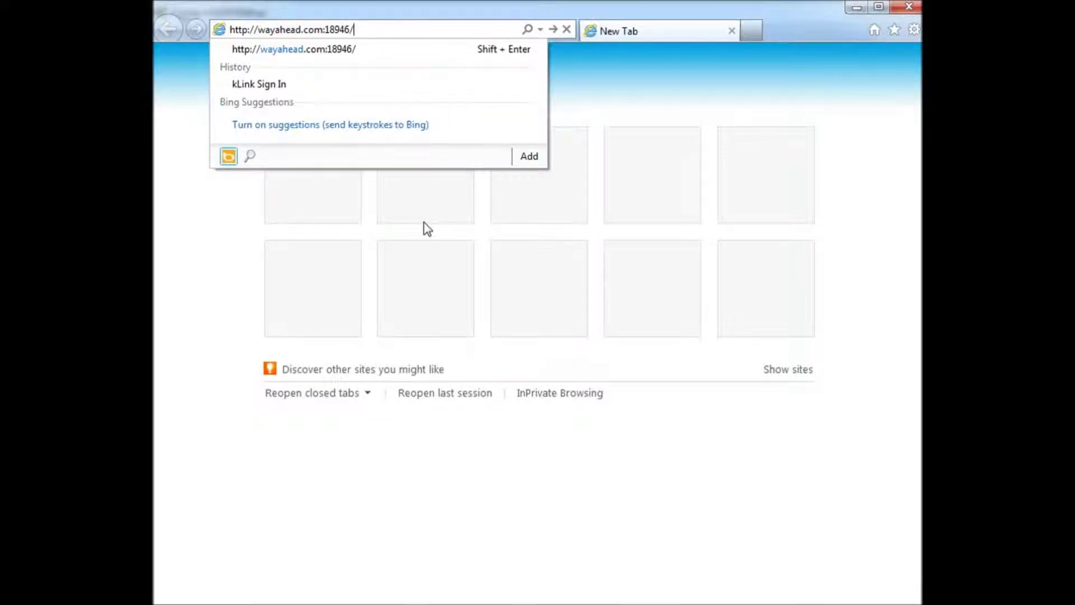
{"action": "key", "text": "Return"}
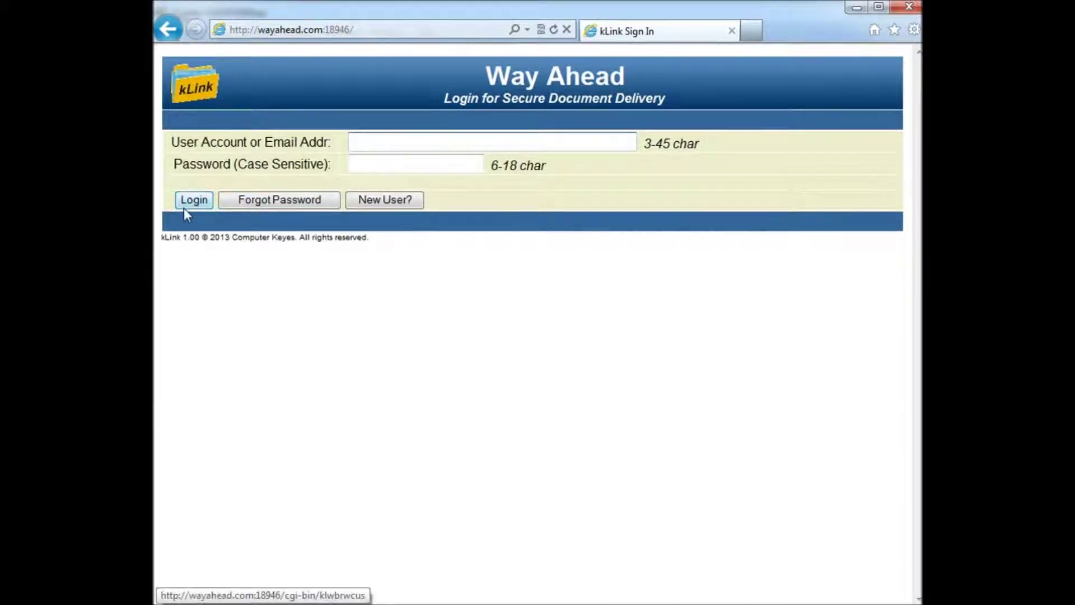
- Open the new user registration form, try the father's middle name and maternal grandmother security questions, and cancel the registration
{"action": "left_click", "coordinate": [385, 202]}
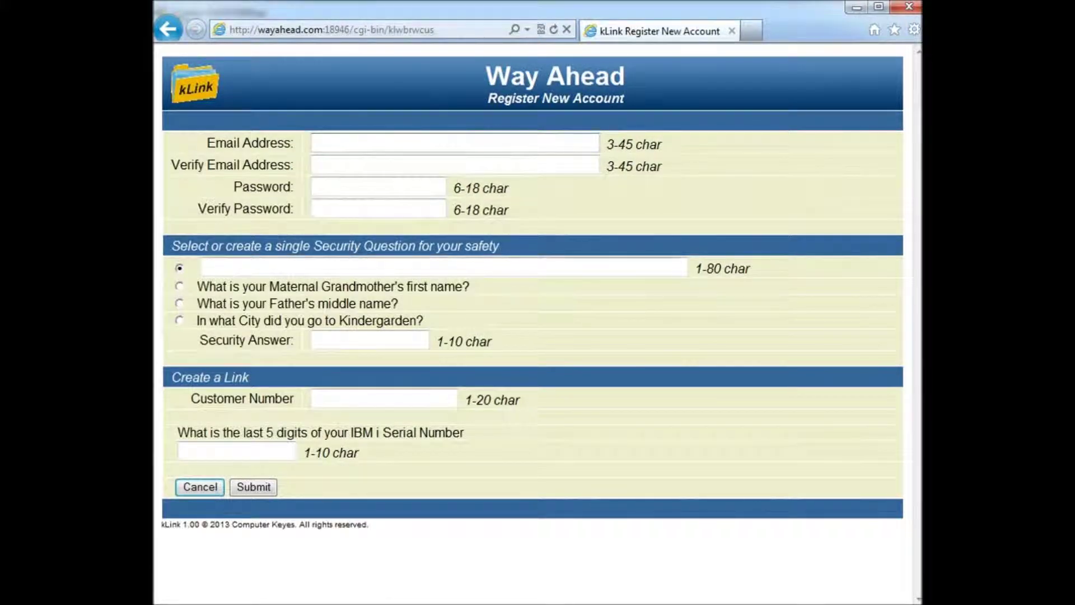
{"action": "left_click", "coordinate": [179, 303]}
{"action": "left_click", "coordinate": [179, 286]}
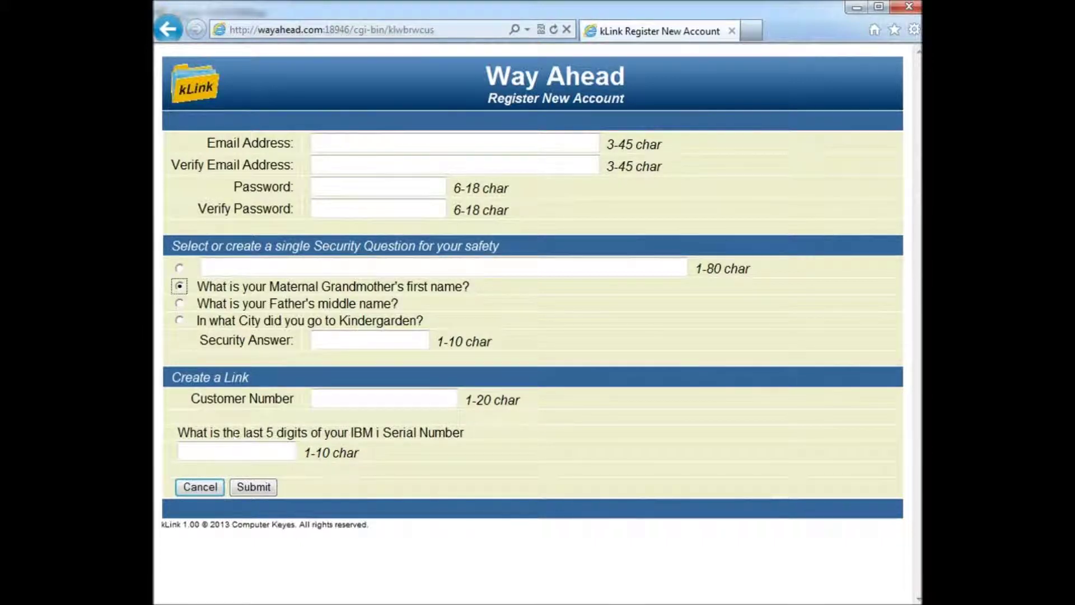
{"action": "left_click", "coordinate": [210, 486]}
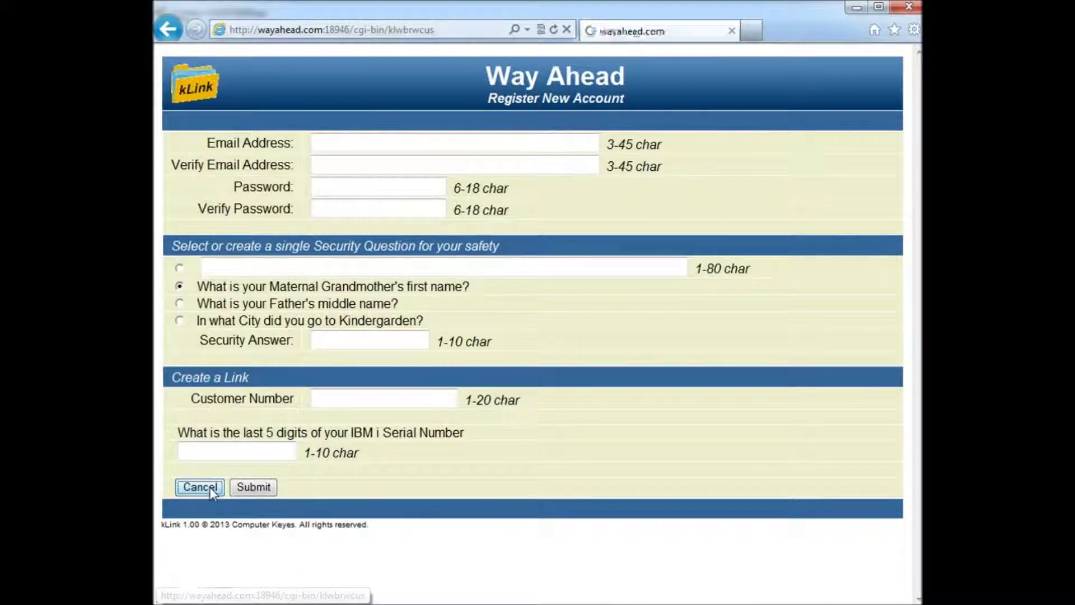
{"action": "left_click", "coordinate": [825, 365]}
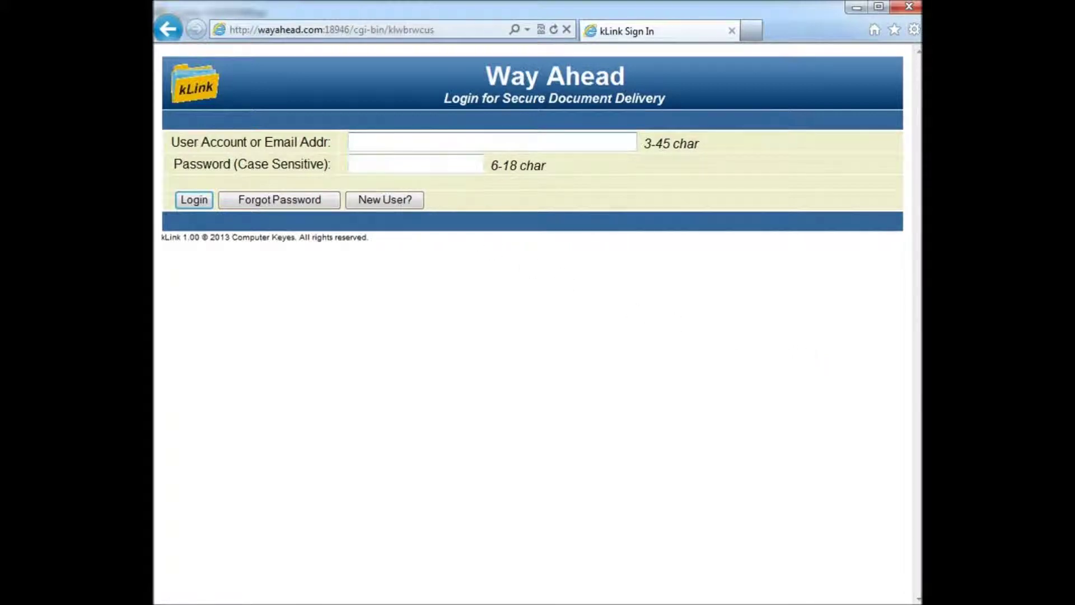
- Log in to the document delivery site with the user's e-mail address and account password
{"action": "type", "text": "user@somecompany"}
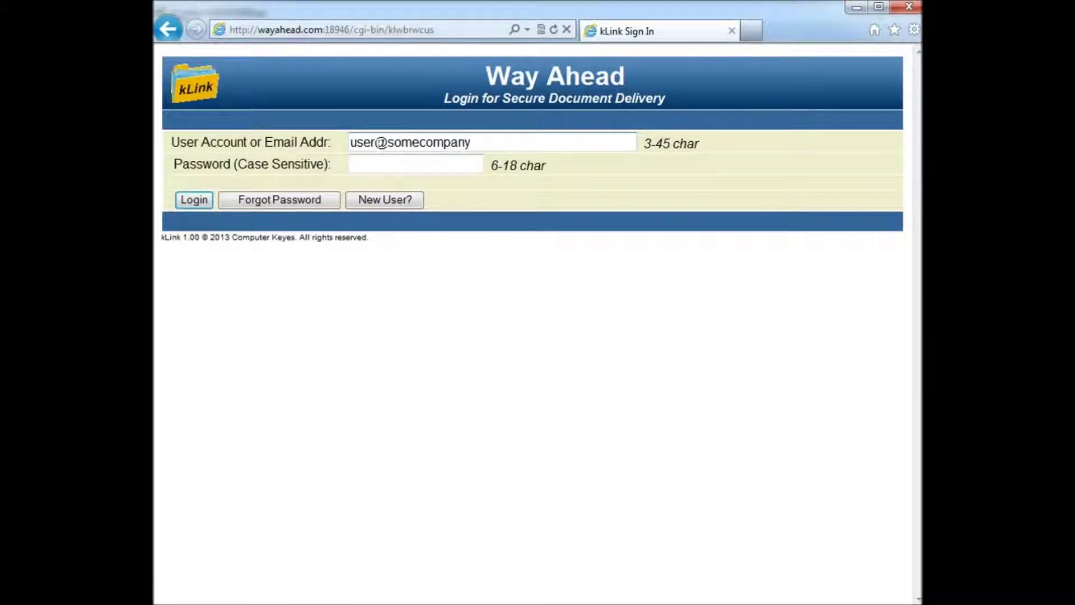
{"action": "type", "text": ".com"}
{"action": "key", "text": "Tab"}
{"action": "type", "text": "••••••••"}
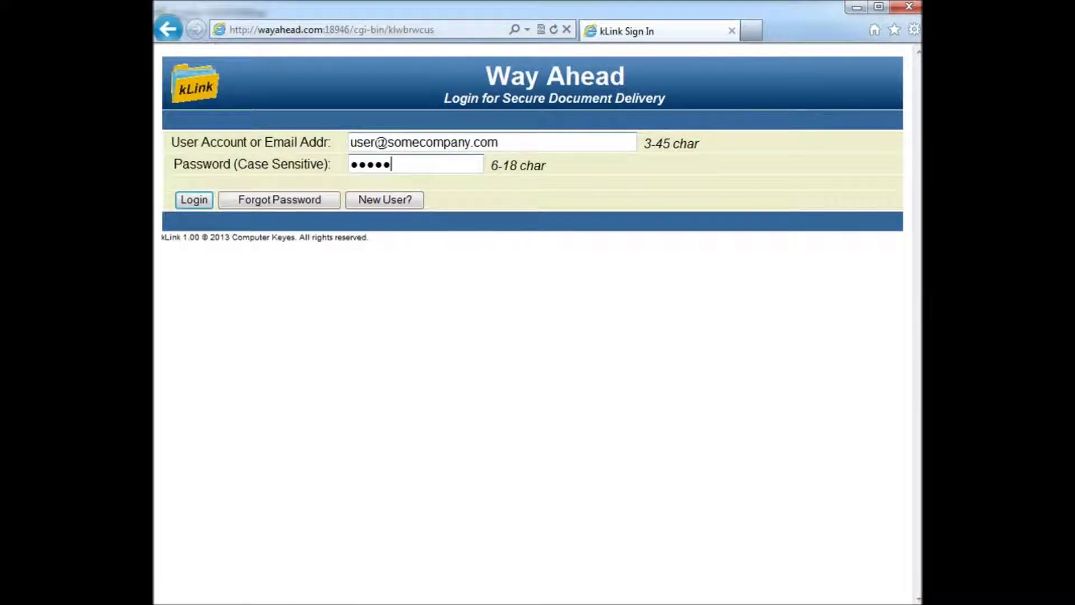
{"action": "left_click", "coordinate": [194, 200]}
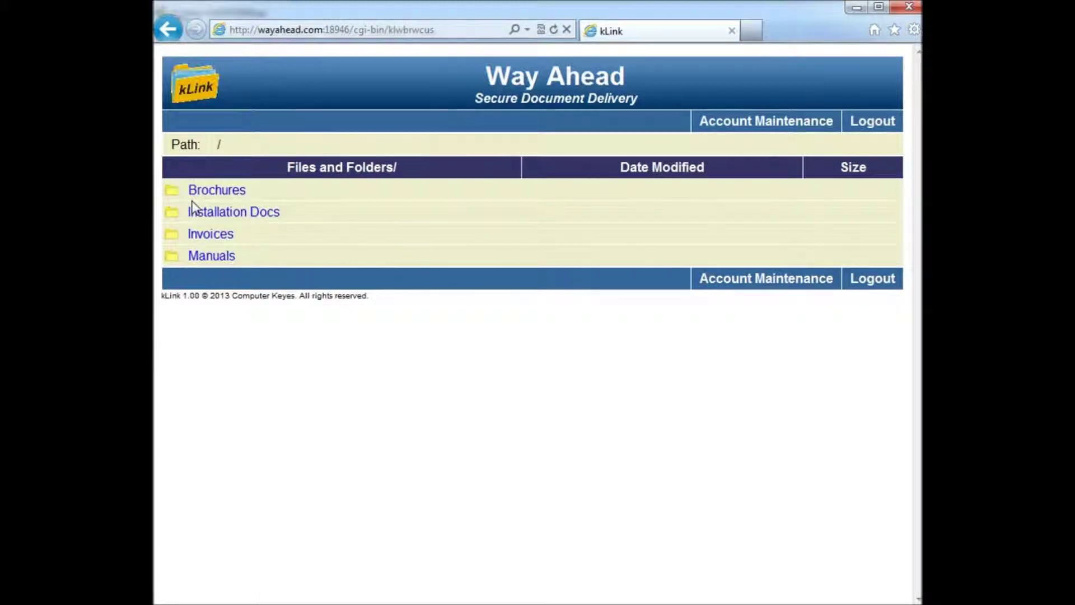
- Open Sample Invoice.PDF from the Invoices/I522 folder, view it in Adobe Reader, and return to the browser
{"action": "left_click", "coordinate": [206, 241]}
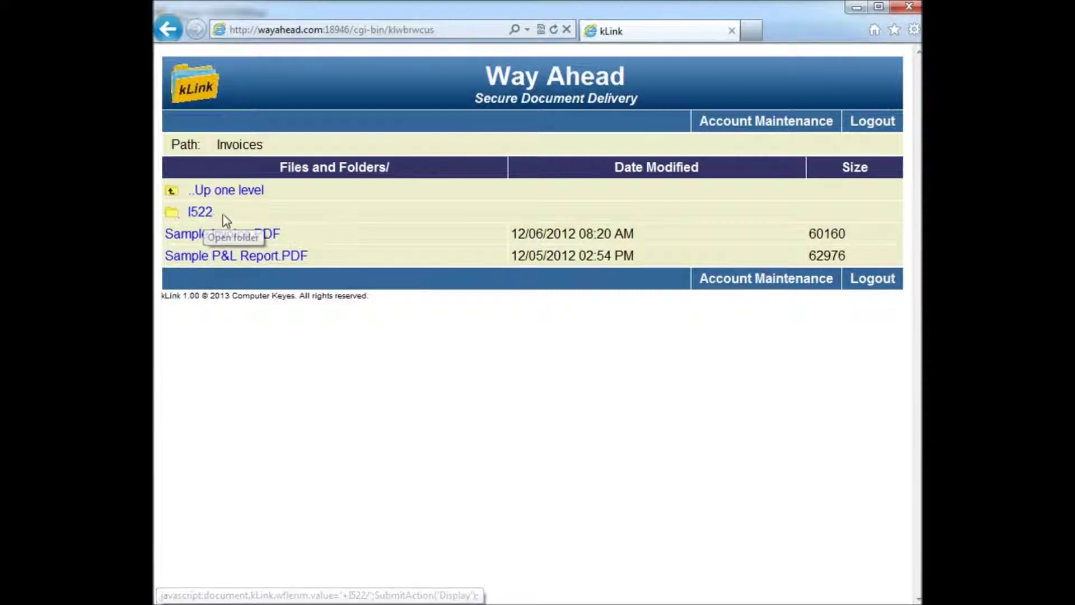
{"action": "left_click", "coordinate": [195, 218]}
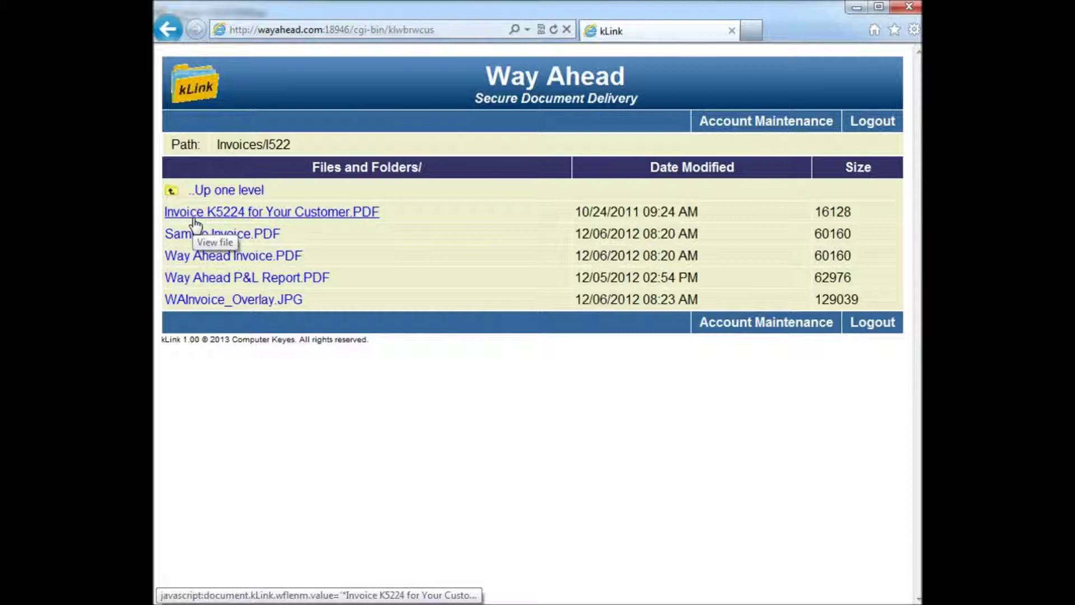
{"action": "left_click", "coordinate": [251, 238]}
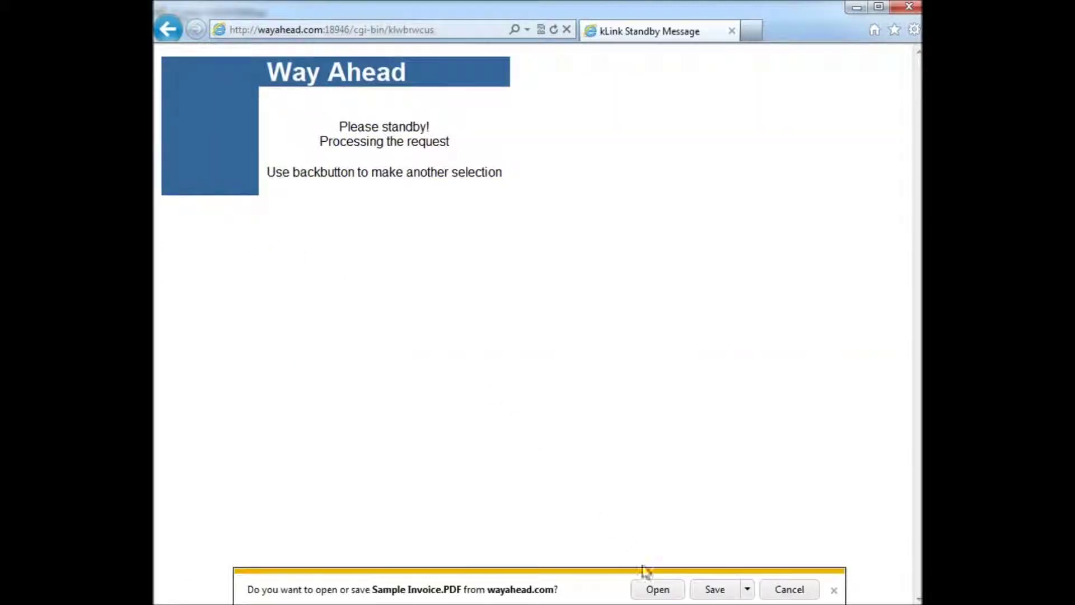
{"action": "left_click", "coordinate": [658, 589]}
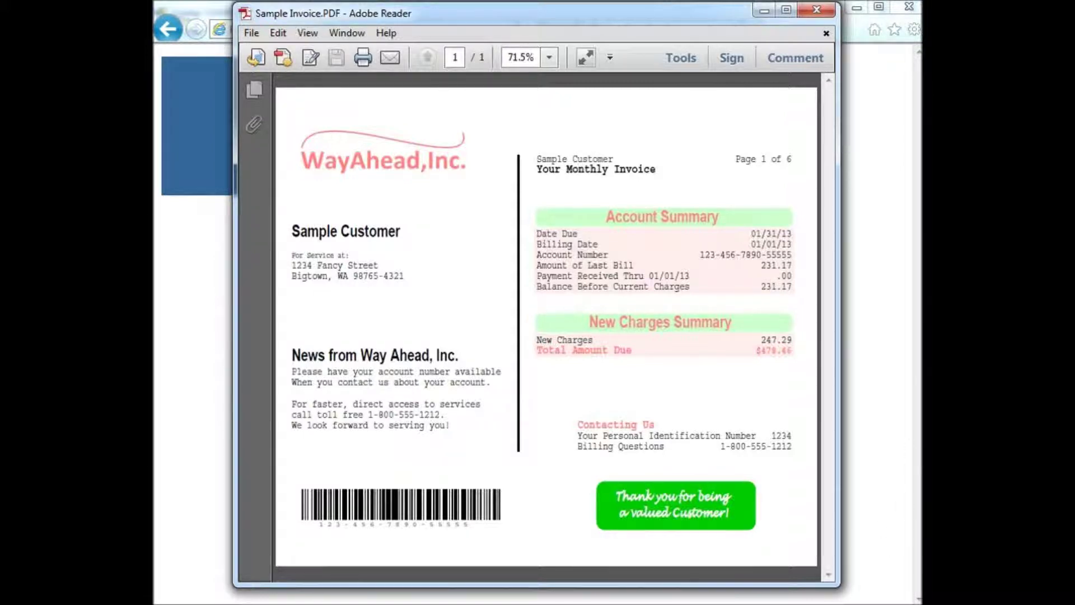
{"action": "left_click", "coordinate": [846, 39]}
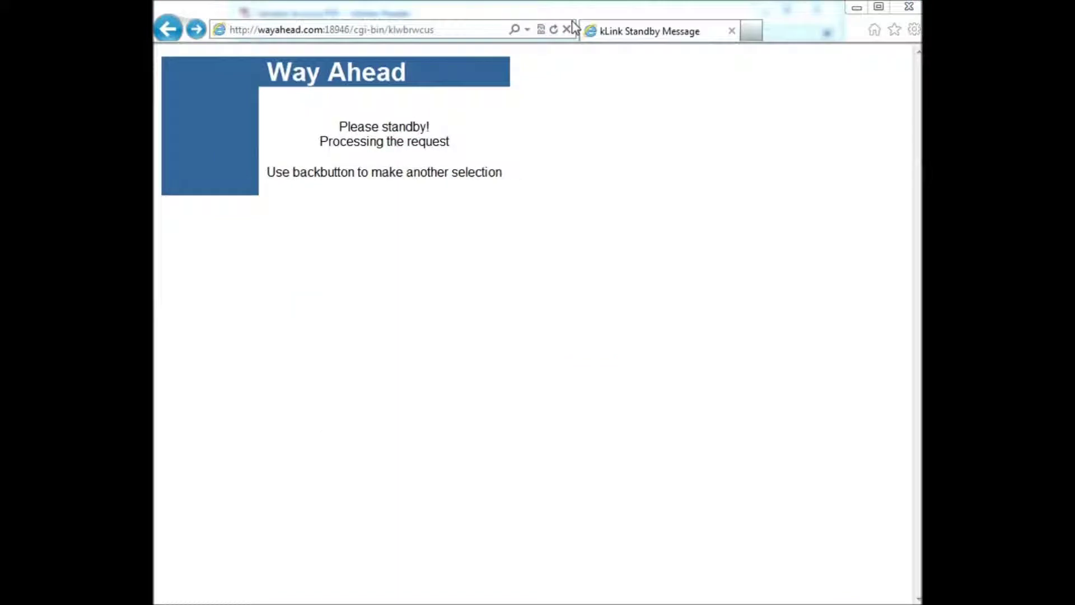
- Go to ckeyes.com and open the Downloads page to look through the available software and manuals
{"action": "left_click", "coordinate": [415, 31]}
{"action": "type", "text": "ckeyes.com/"}
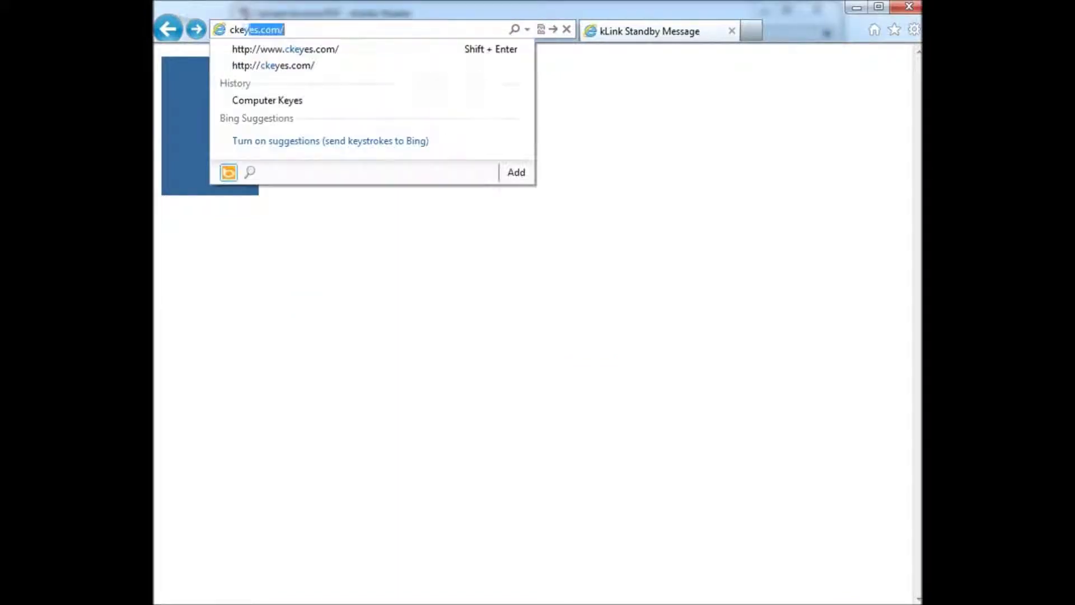
{"action": "key", "text": "Return"}
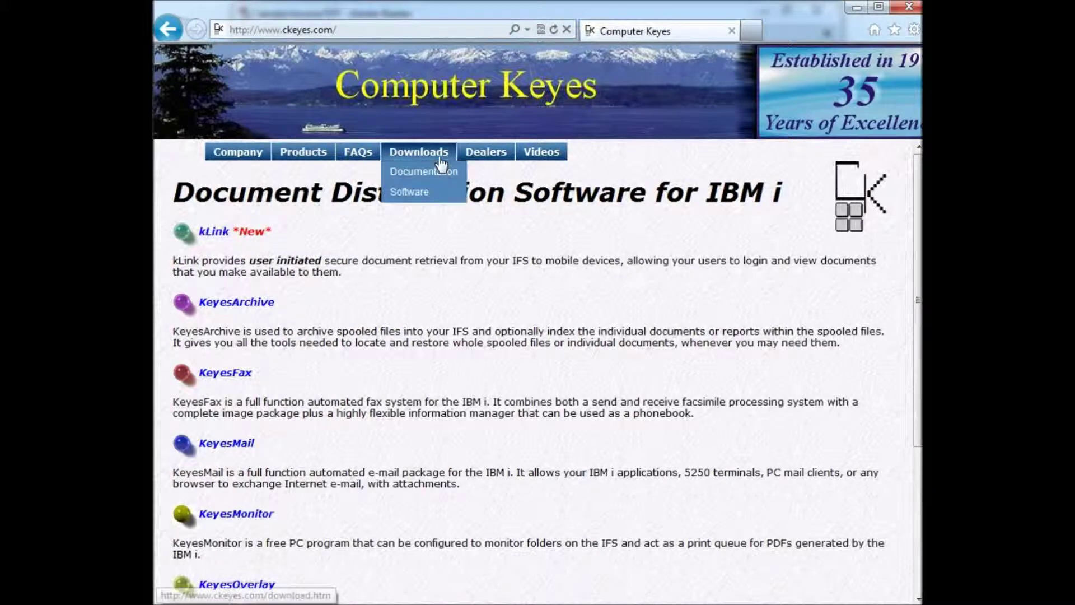
{"action": "left_click", "coordinate": [442, 167]}
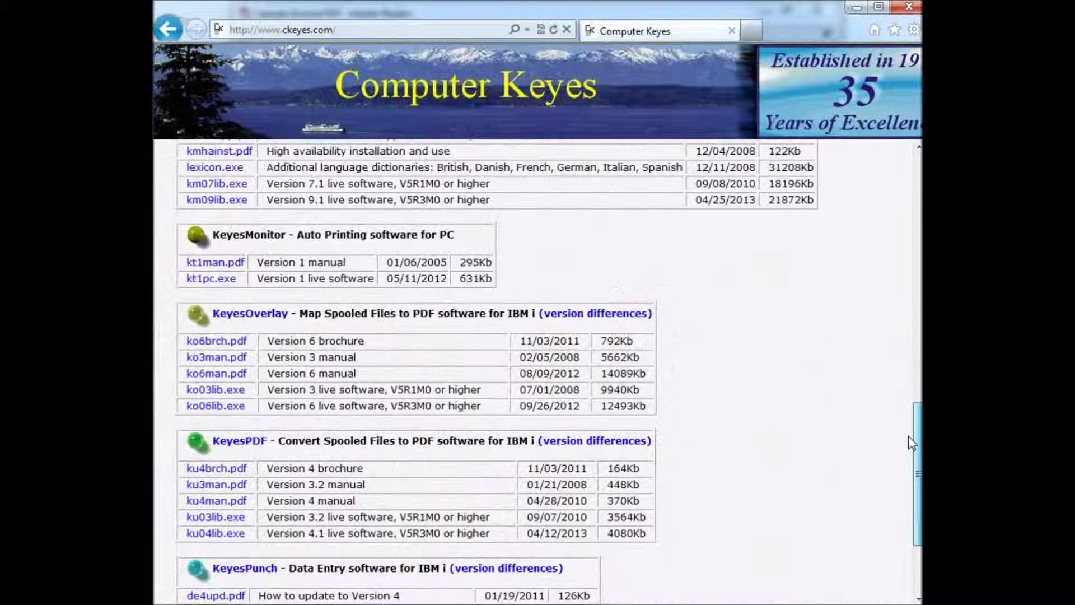